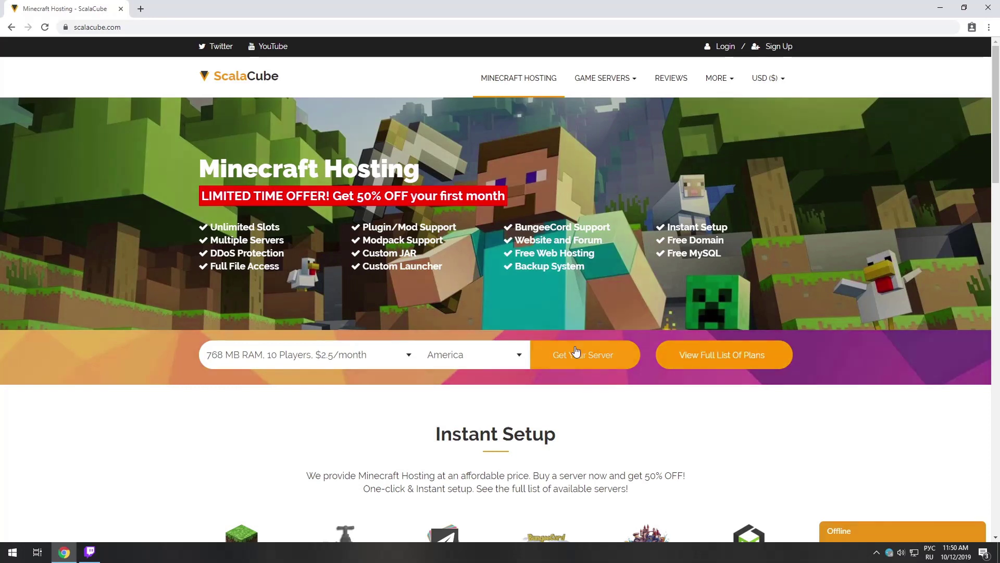
Start a new server order with America as the location.
click(574, 352)
click(558, 296)
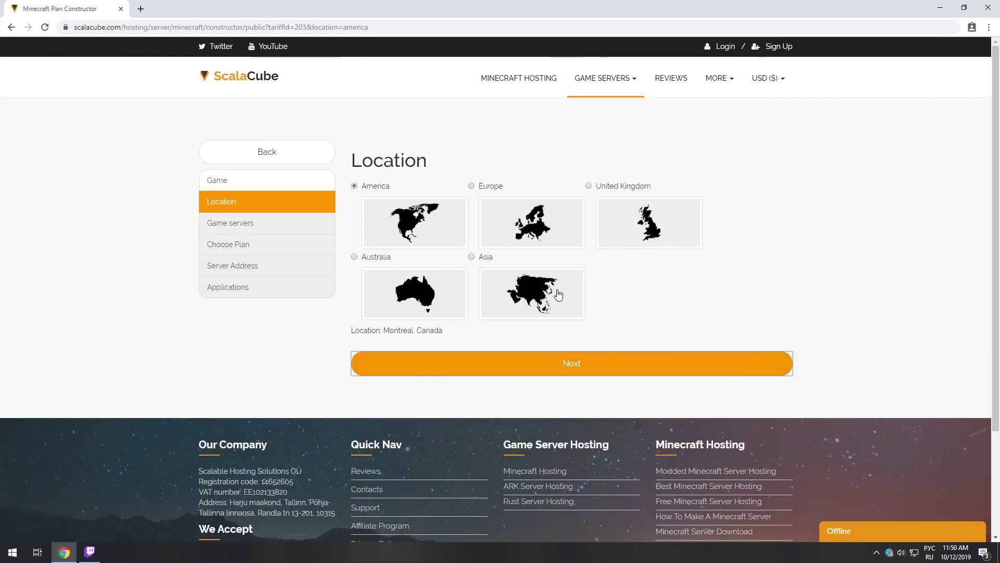
click(560, 362)
text(Enigmatica 2: Expert)
Choose the Enigmatica 2: Expert modpack and the recommended VPS 3G plan.
click(774, 244)
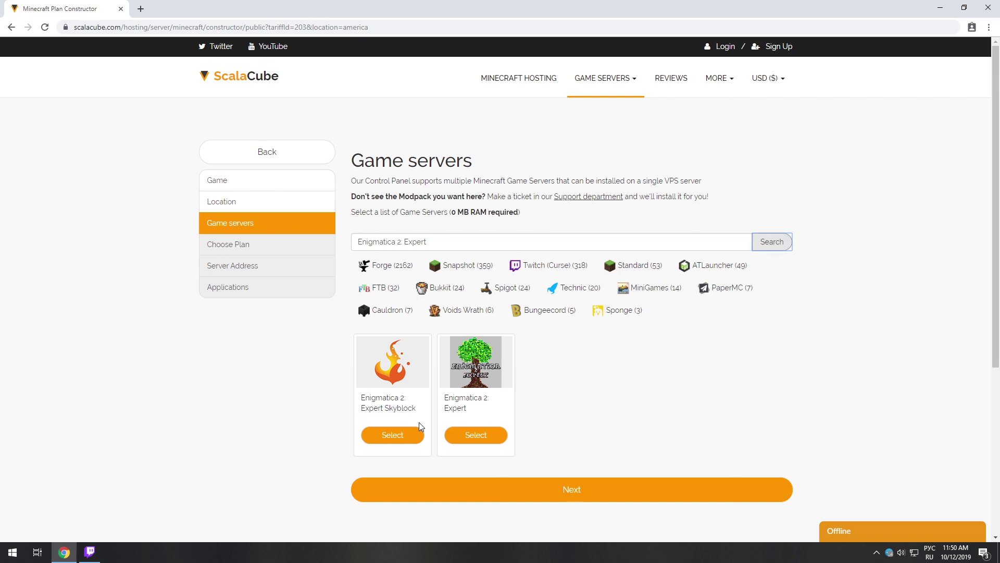
click(450, 436)
click(518, 401)
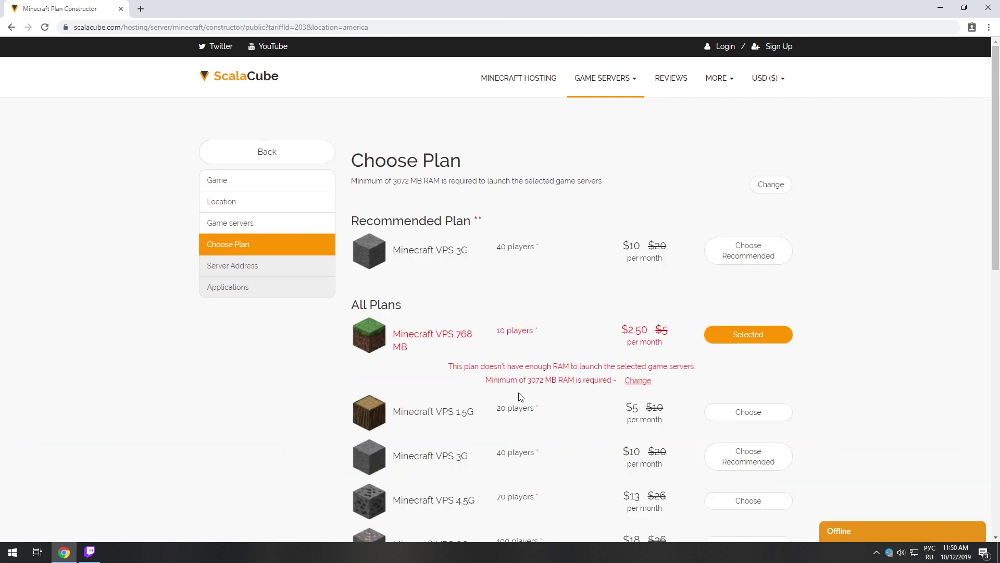
click(728, 256)
scroll(568, 358, down, 5)
click(570, 368)
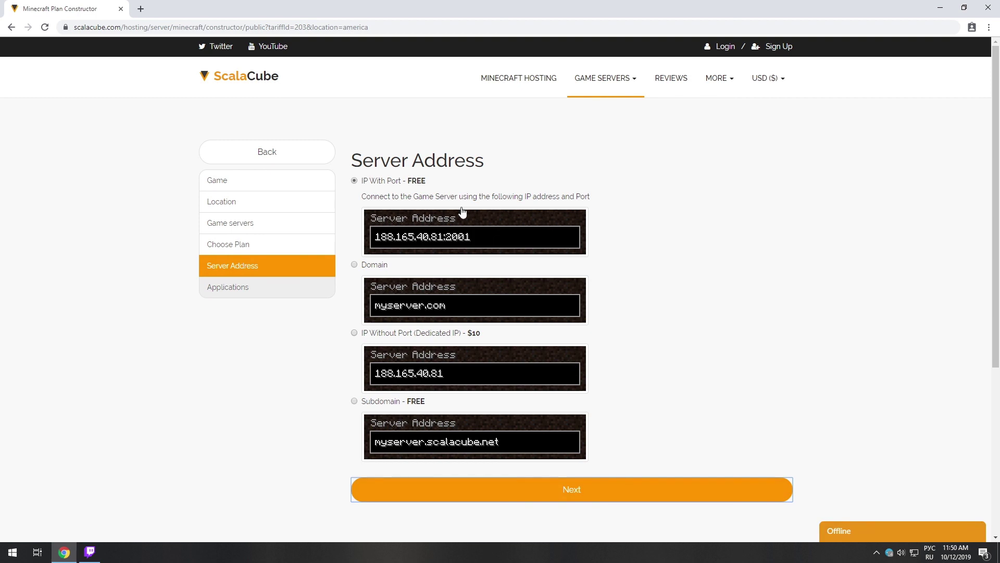
Keep 'IP With Port - FREE' as the server address and continue to Applications.
drag(455, 183, 362, 182)
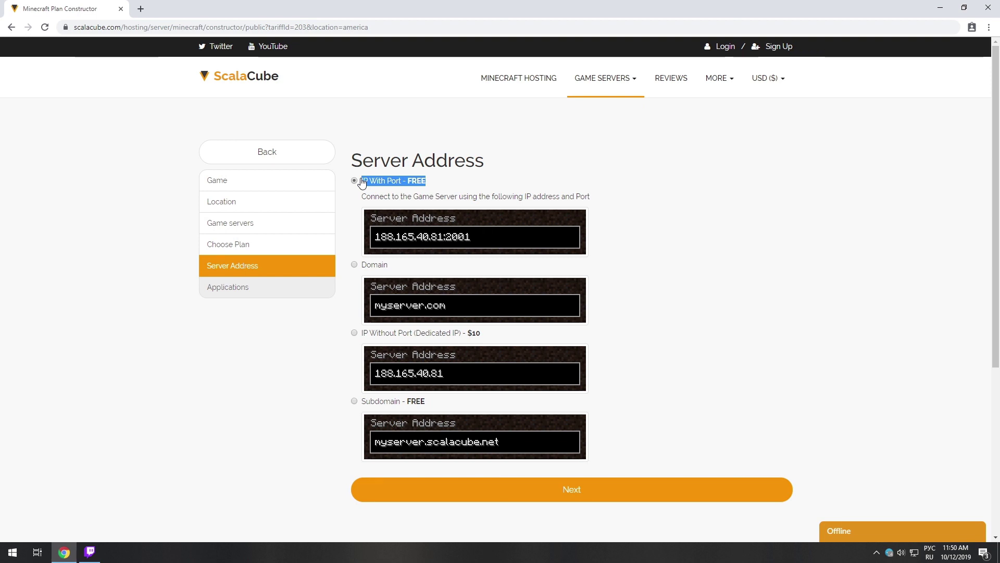
click(556, 485)
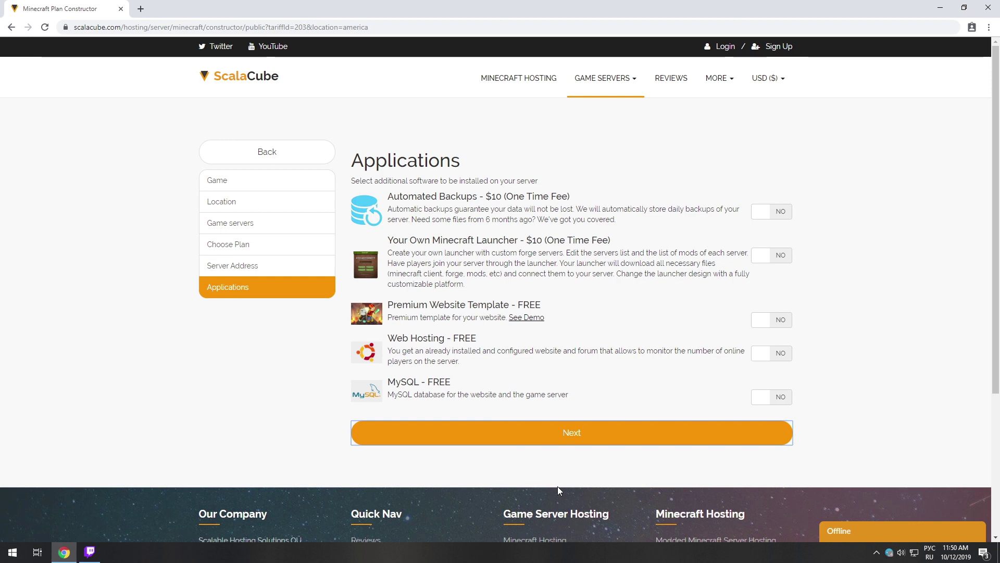
Confirm the order with all applications off to reach the $10 invoice.
click(556, 440)
click(402, 384)
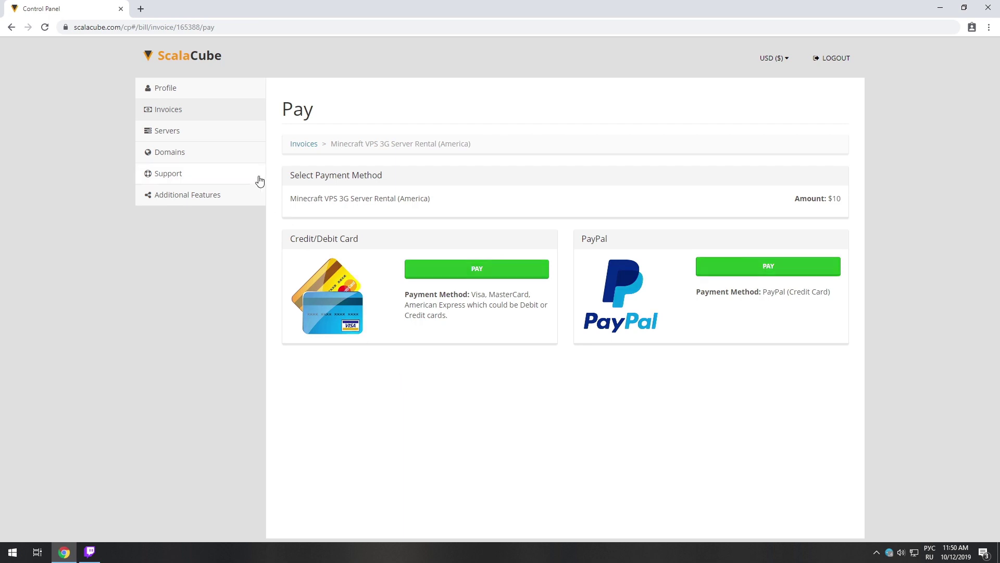
Open the Enigmatica 2: Expert server's details and copy its server IP.
click(217, 130)
click(809, 225)
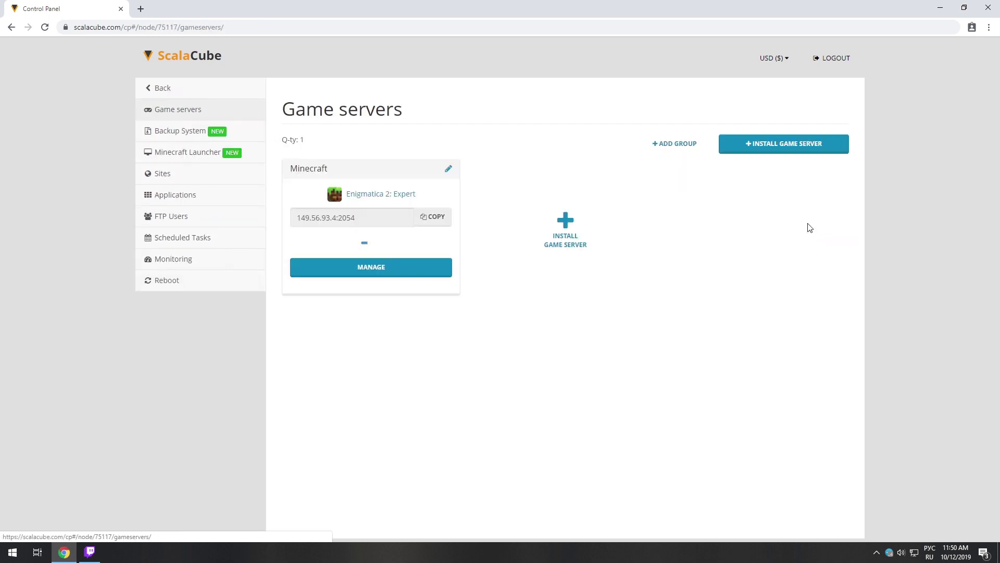
click(431, 268)
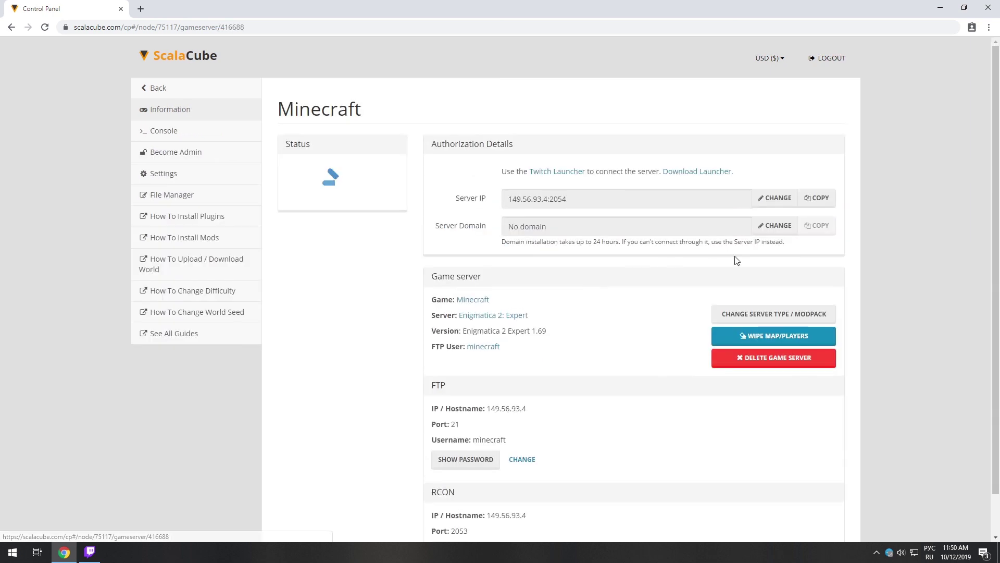
click(822, 198)
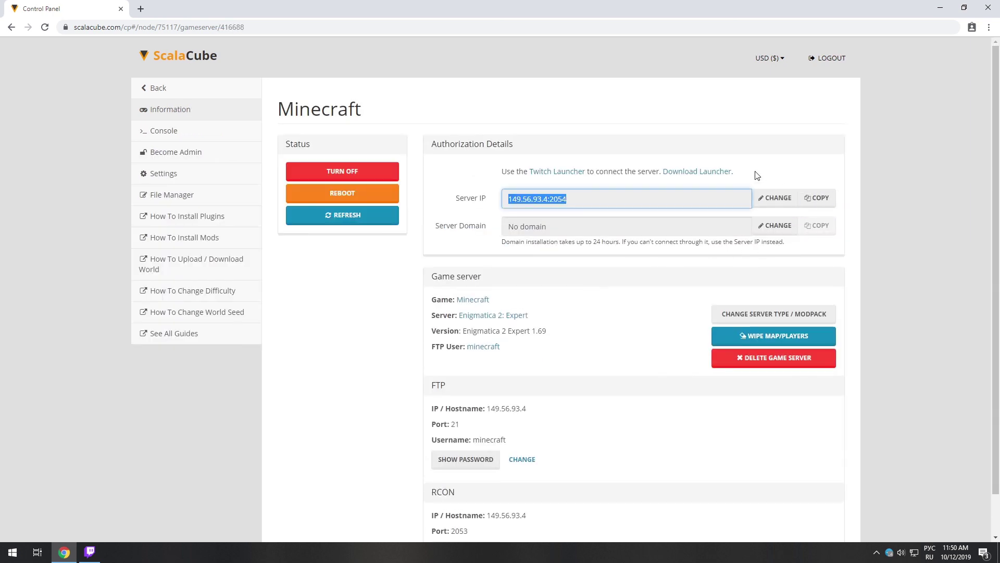
drag(737, 171, 455, 173)
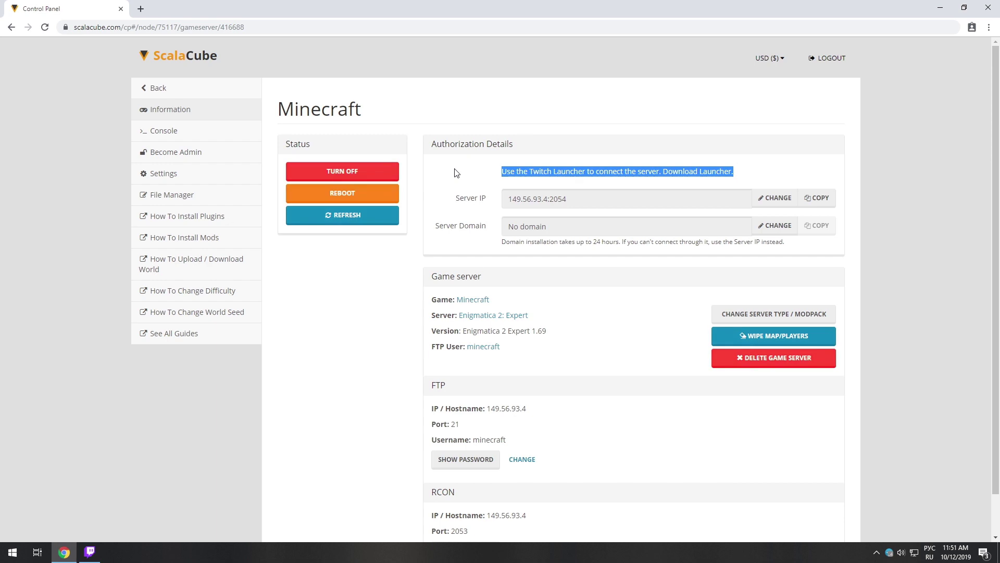
Launch the installed Expert Minecraft modpack from Twitch.
click(92, 552)
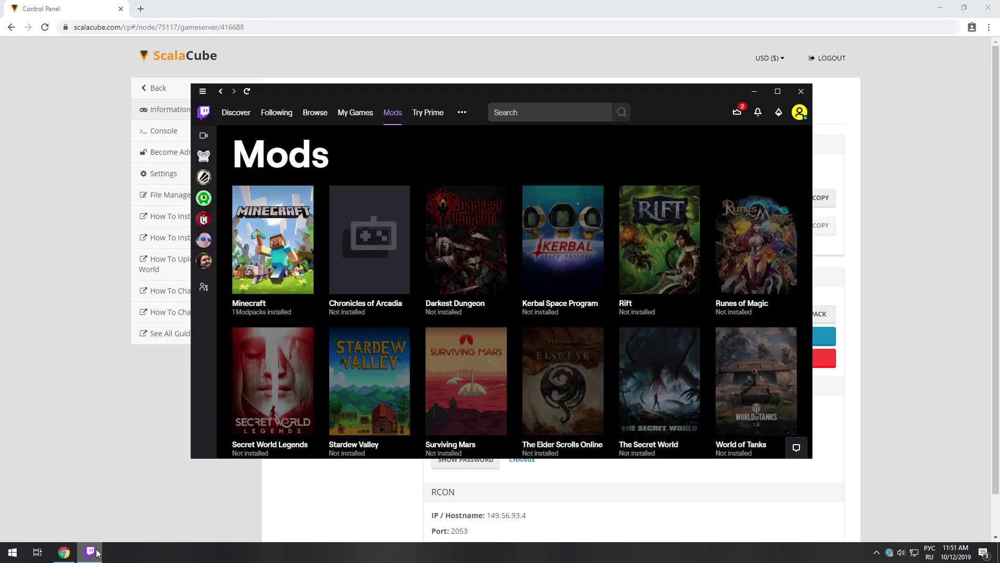
click(278, 251)
click(277, 253)
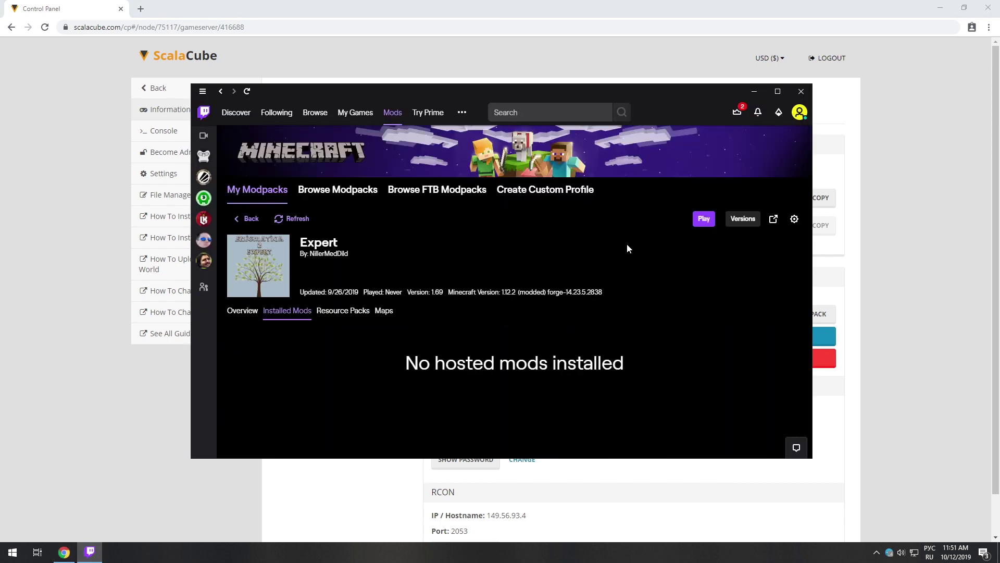
click(698, 222)
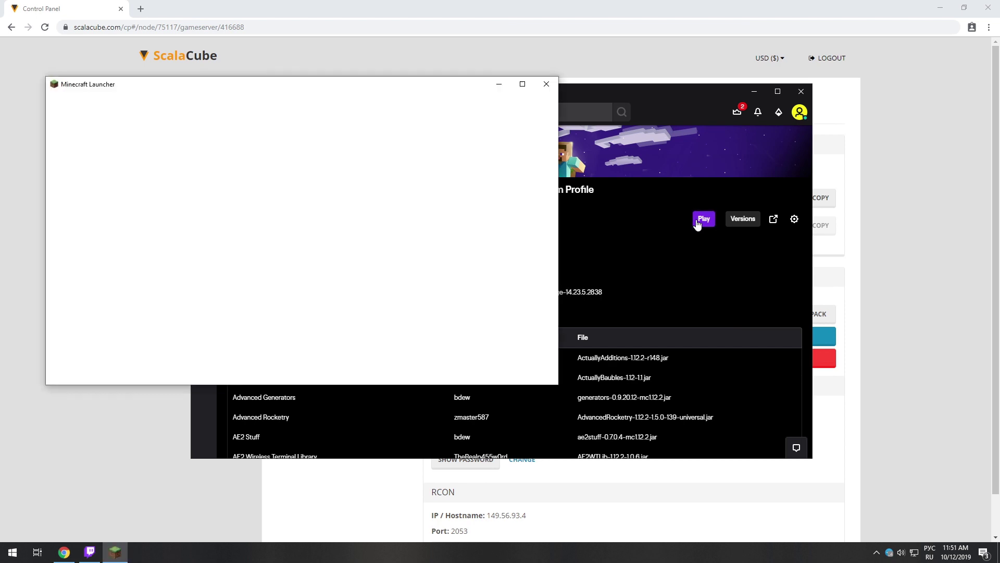
Start the game from the Minecraft Launcher and open the Multiplayer server list.
click(342, 356)
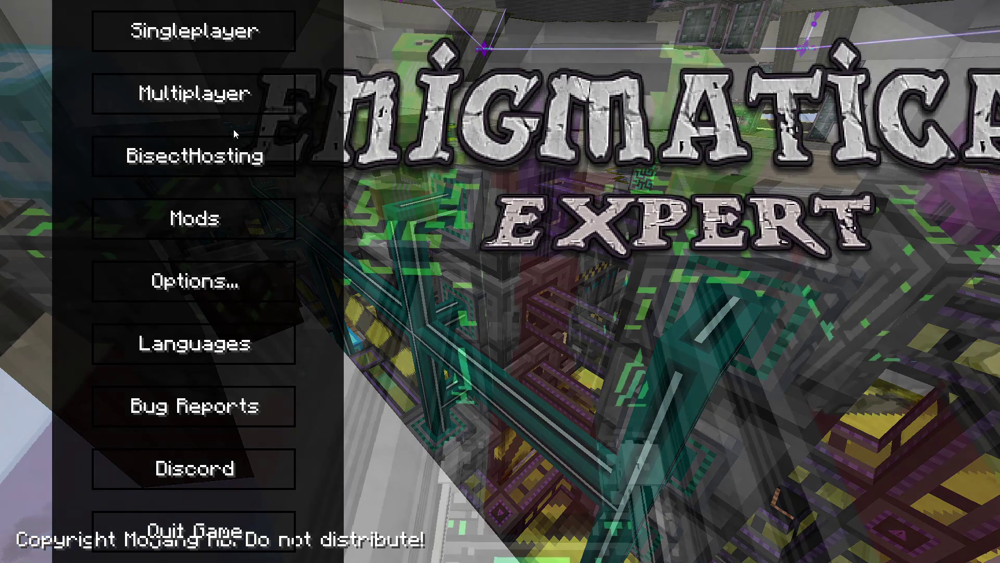
click(203, 95)
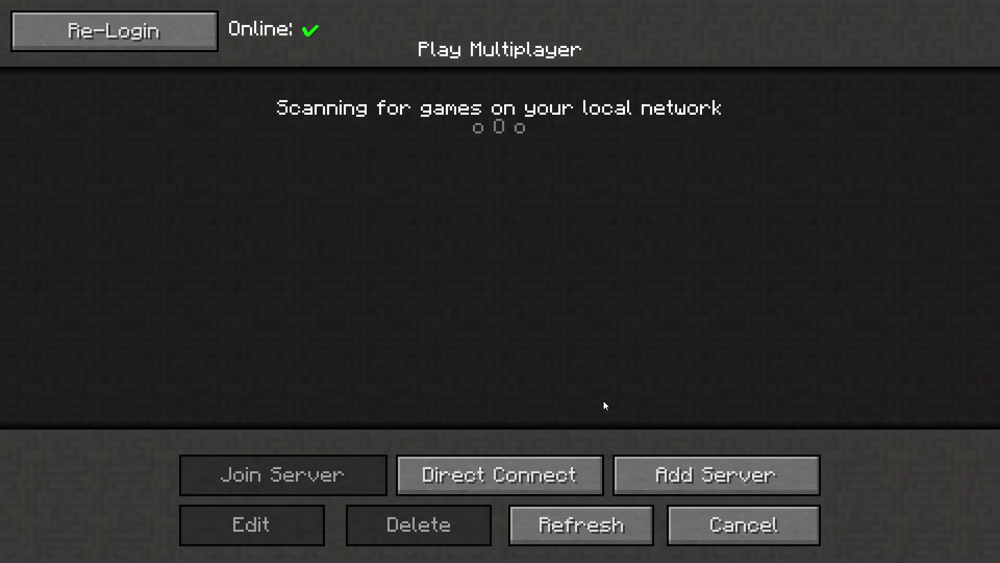